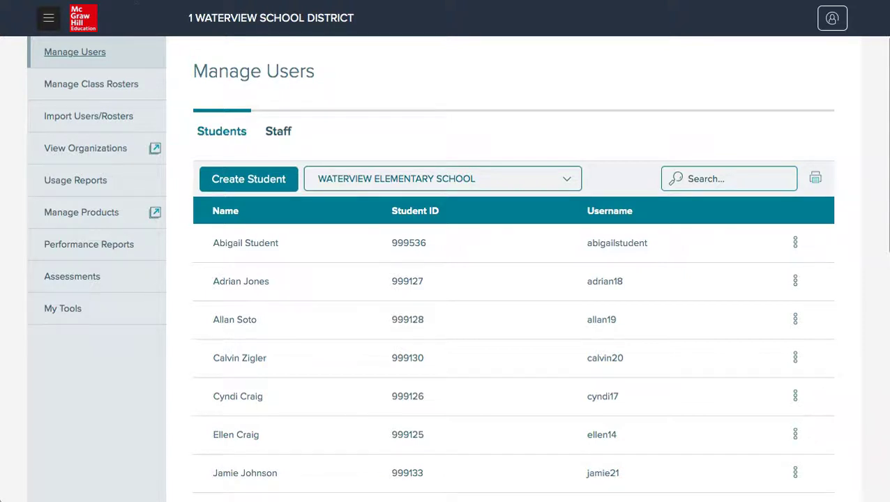
- Open Manage Class Rosters and switch the school to Waterview Middle School, then back to Elementary
{"action": "left_click", "coordinate": [150, 94]}
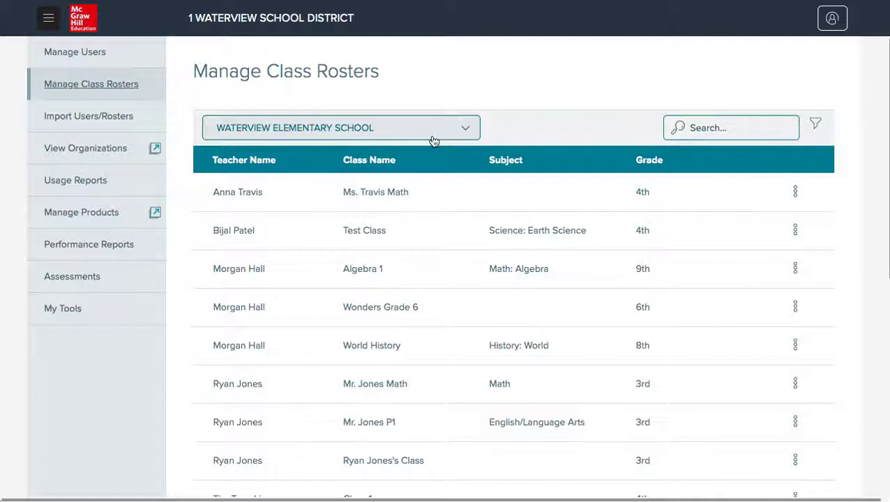
{"action": "left_click", "coordinate": [442, 139]}
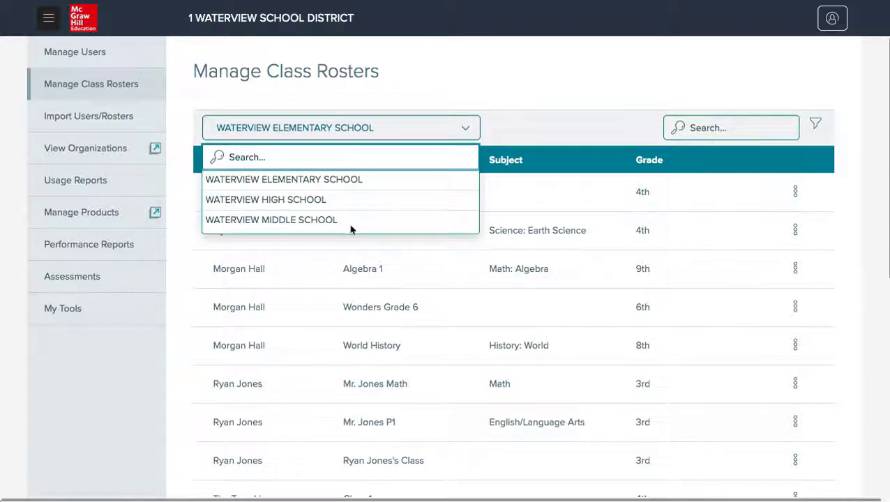
{"action": "left_click", "coordinate": [326, 222]}
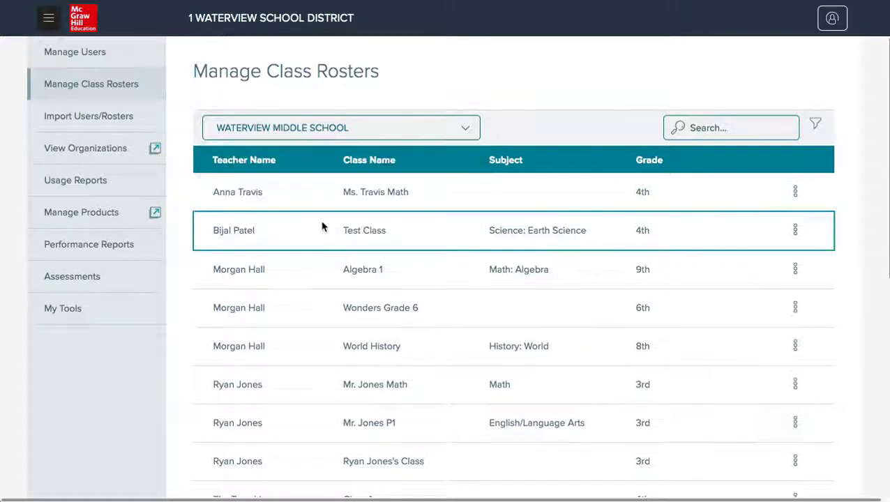
{"action": "left_click", "coordinate": [413, 136]}
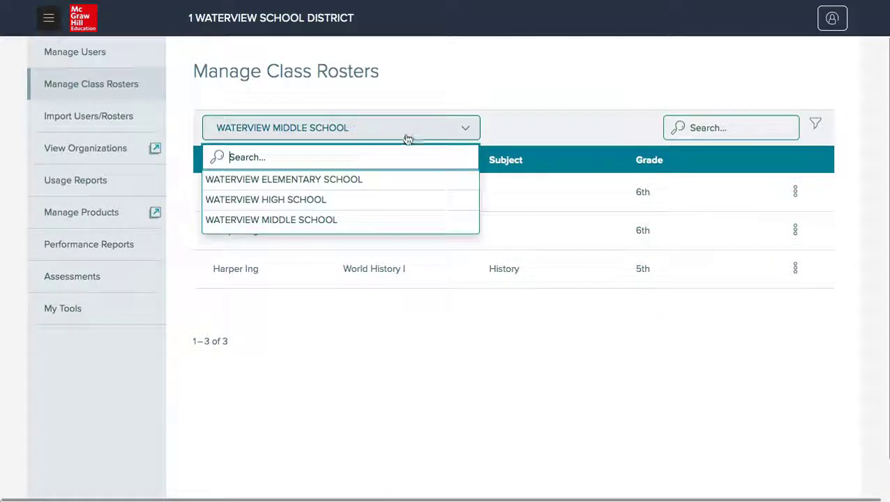
{"action": "left_click", "coordinate": [331, 183]}
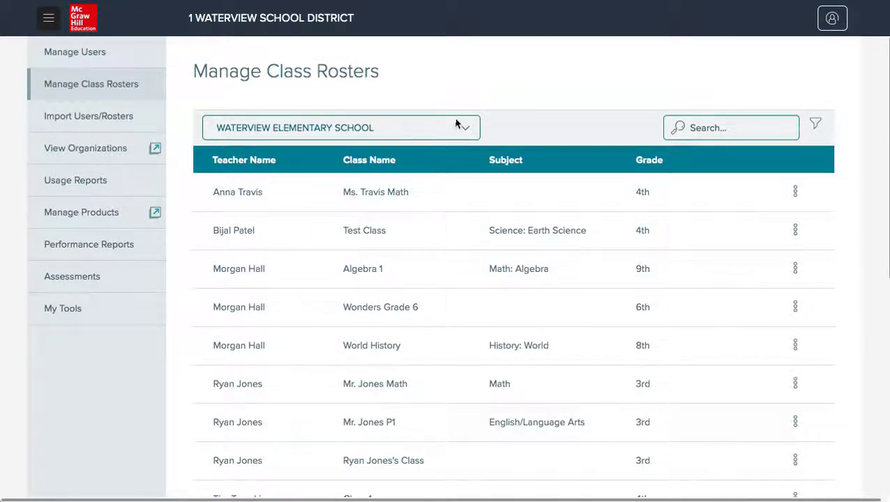
{"action": "left_click", "coordinate": [710, 127]}
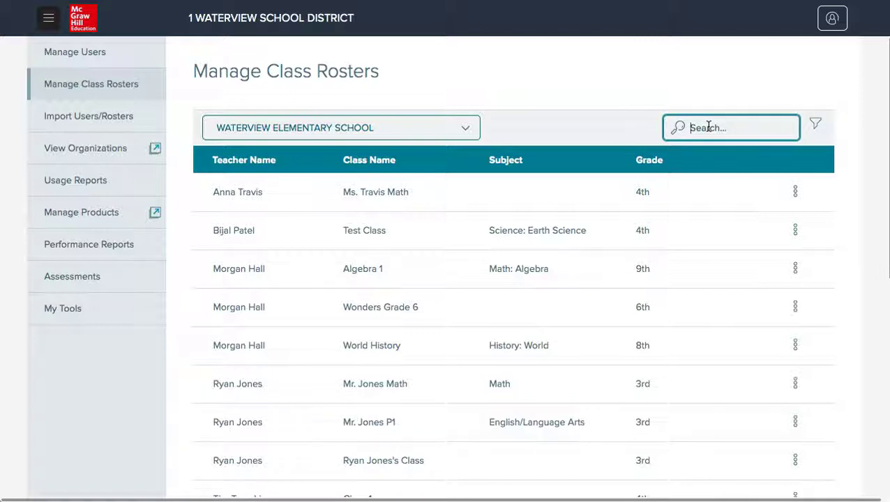
{"action": "type", "text": "math"}
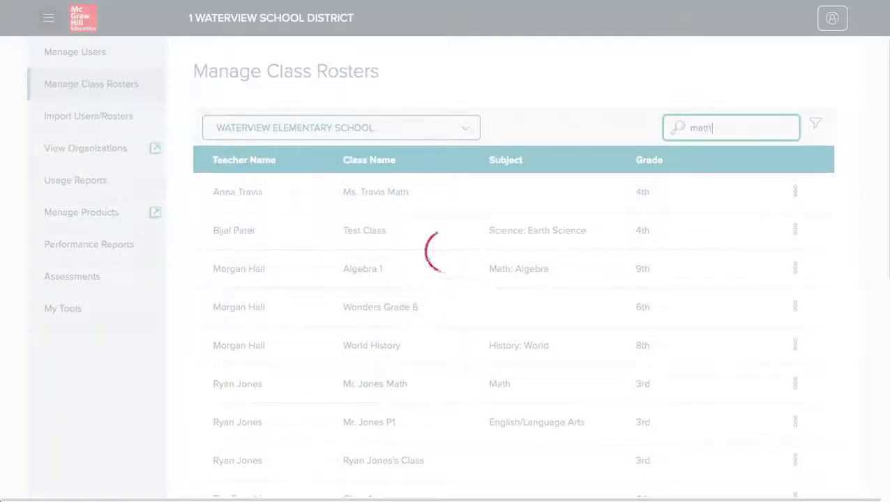
{"action": "key", "text": "BackSpace"}
{"action": "key", "text": "BackSpace"}
{"action": "key", "text": "BackSpace"}
{"action": "key", "text": "BackSpace"}
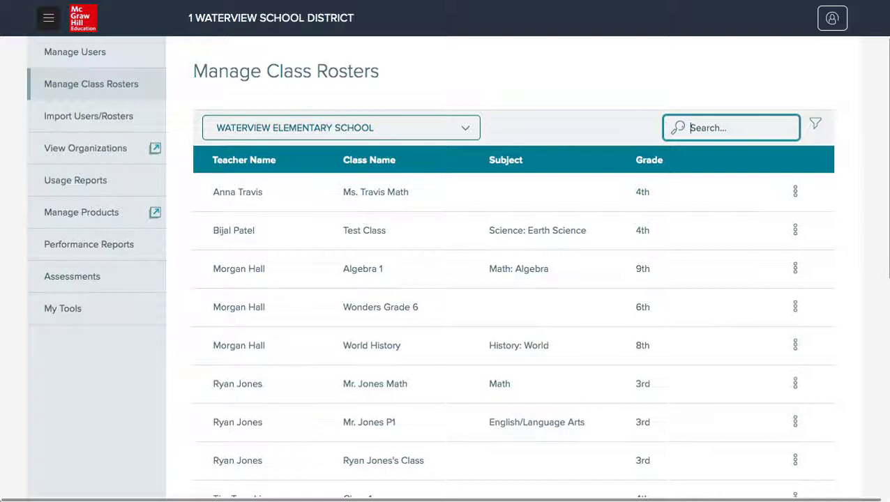
{"action": "type", "text": "tra"}
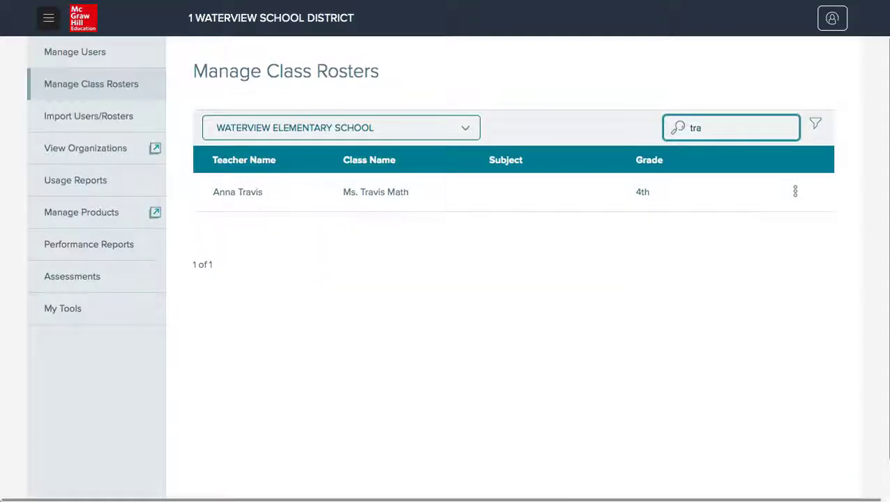
{"action": "key", "text": "BackSpace"}
{"action": "key", "text": "BackSpace"}
{"action": "key", "text": "BackSpace"}
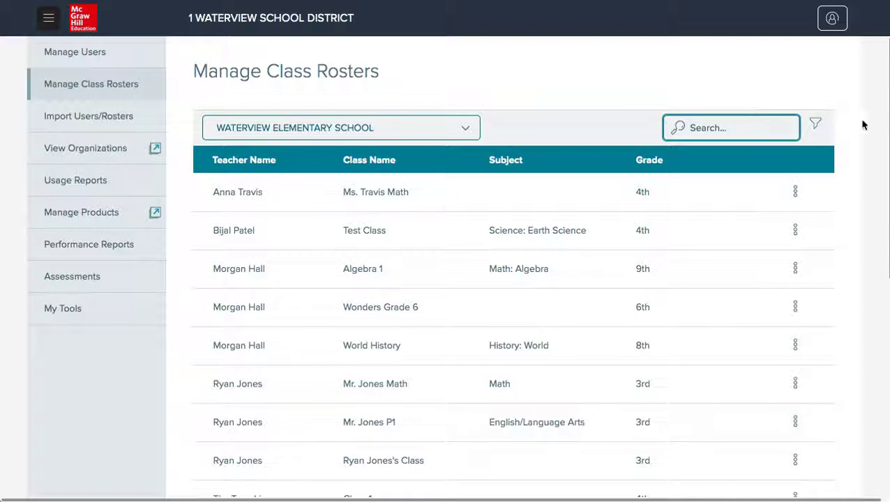
- Filter the class list by Grade Level 3rd Grade
{"action": "left_click", "coordinate": [814, 126]}
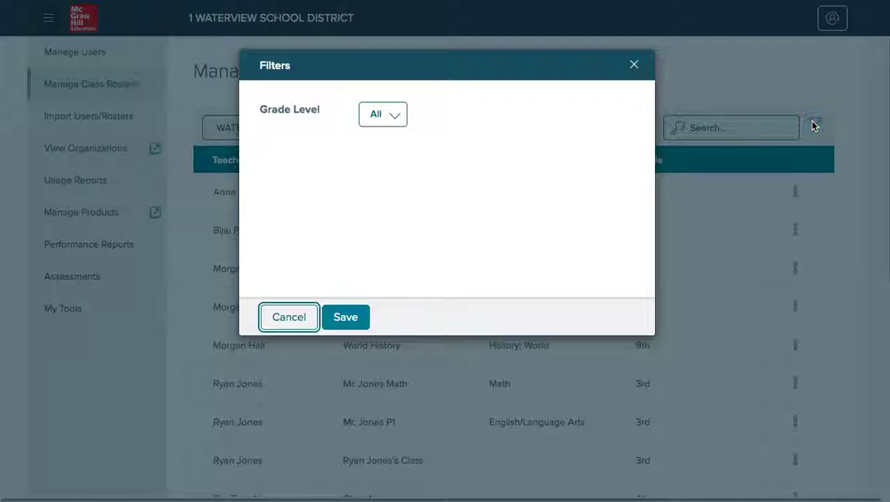
{"action": "left_click", "coordinate": [378, 118]}
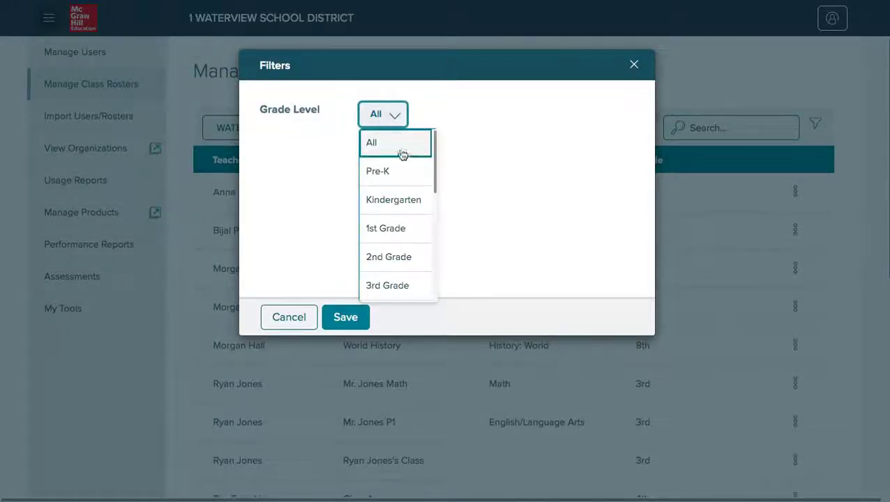
{"action": "left_click", "coordinate": [399, 296]}
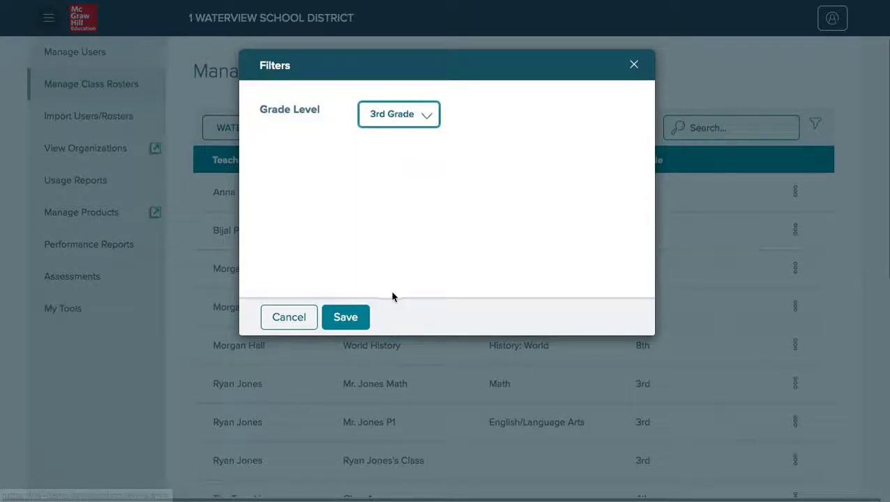
{"action": "left_click", "coordinate": [354, 316]}
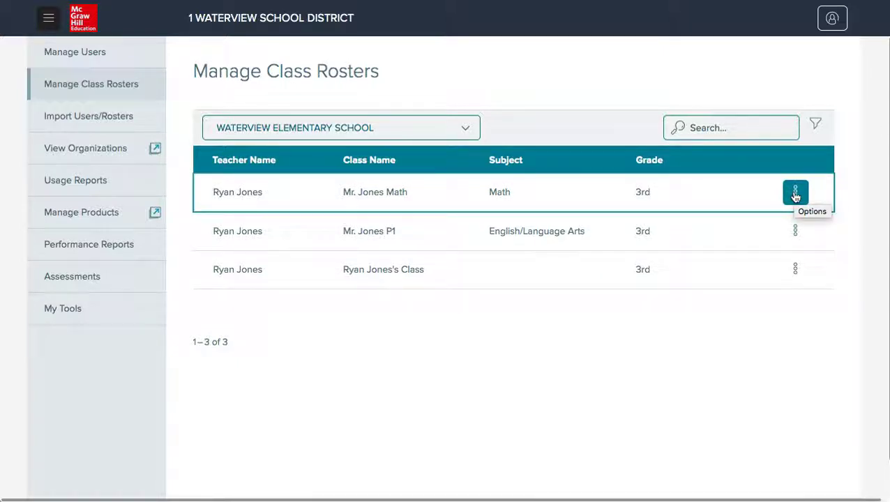
- Open Edit Rosters for the Mr. Jones Math class
{"action": "left_click", "coordinate": [795, 194]}
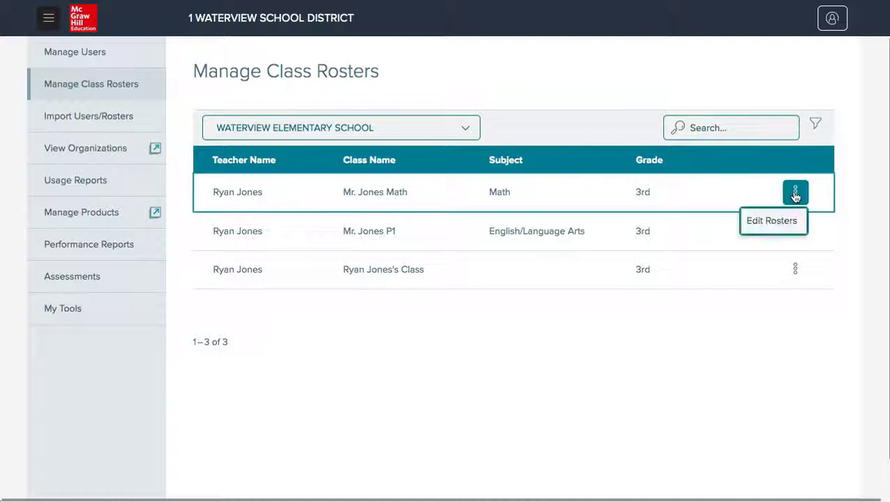
{"action": "left_click", "coordinate": [772, 221]}
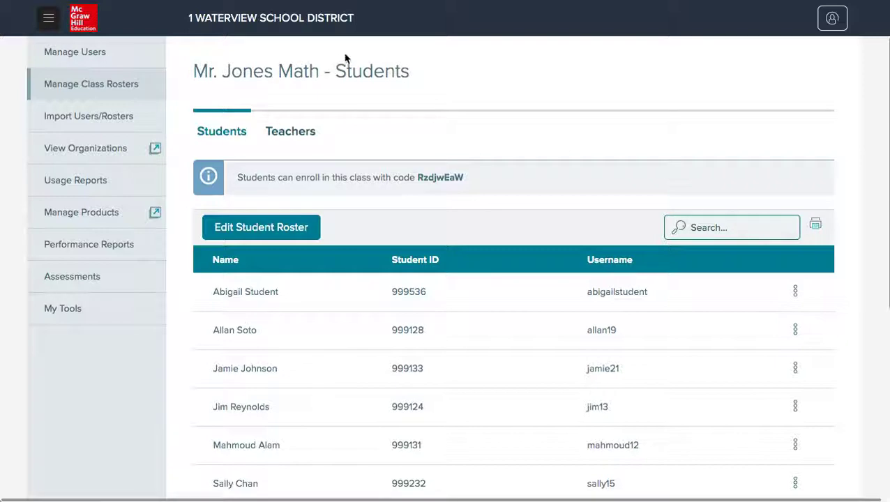
{"action": "key", "text": "Tab"}
{"action": "left_click", "coordinate": [235, 141]}
- Review the class's Teachers and Students tabs, ending on the student list
{"action": "left_click", "coordinate": [283, 134]}
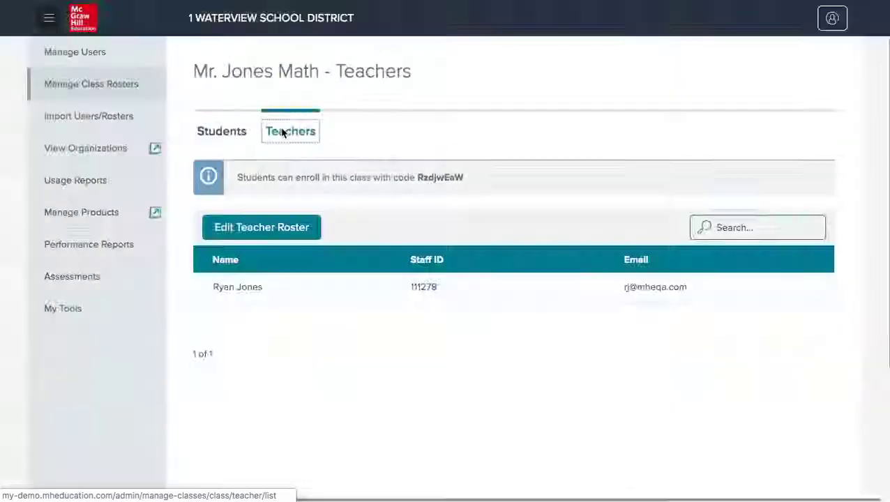
{"action": "left_click", "coordinate": [226, 137]}
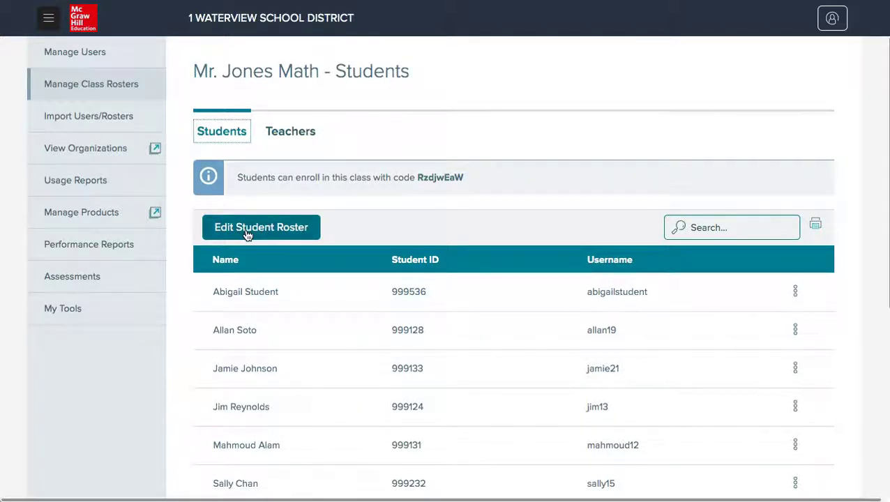
{"action": "left_click", "coordinate": [289, 134]}
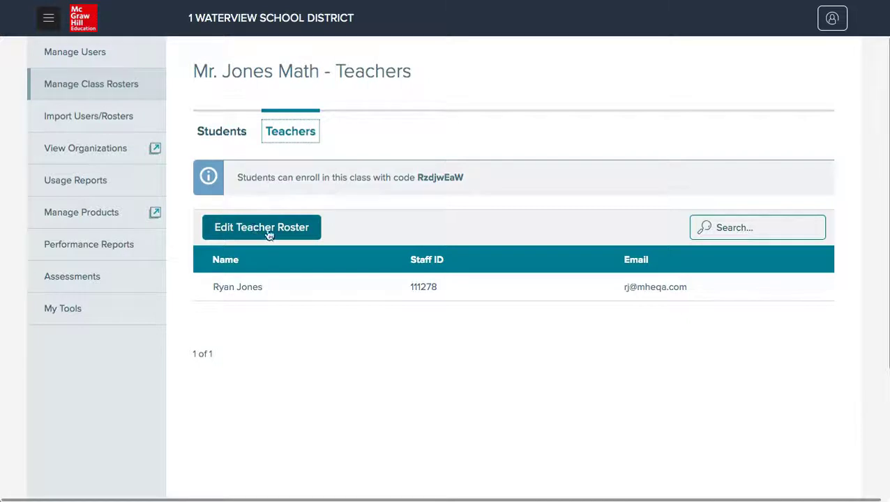
{"action": "left_click", "coordinate": [221, 134]}
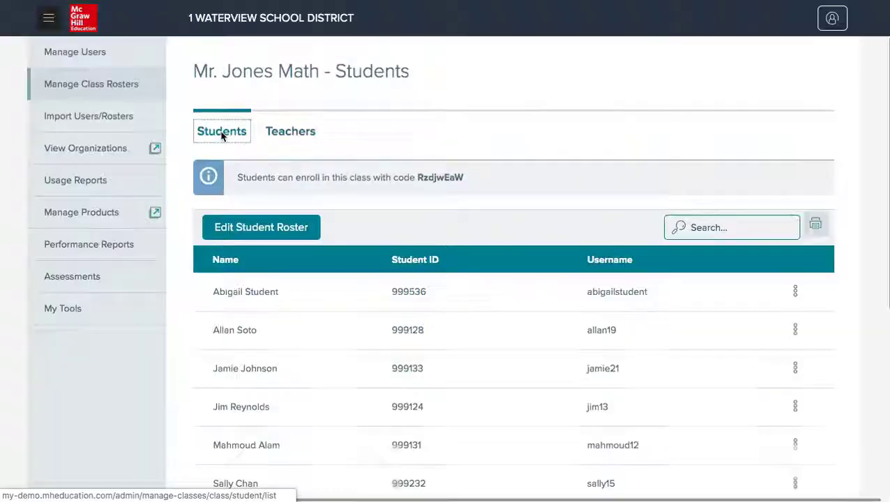
- Add the fourth and second school-roster students, remove two class students, and save the roster
{"action": "left_click", "coordinate": [249, 229]}
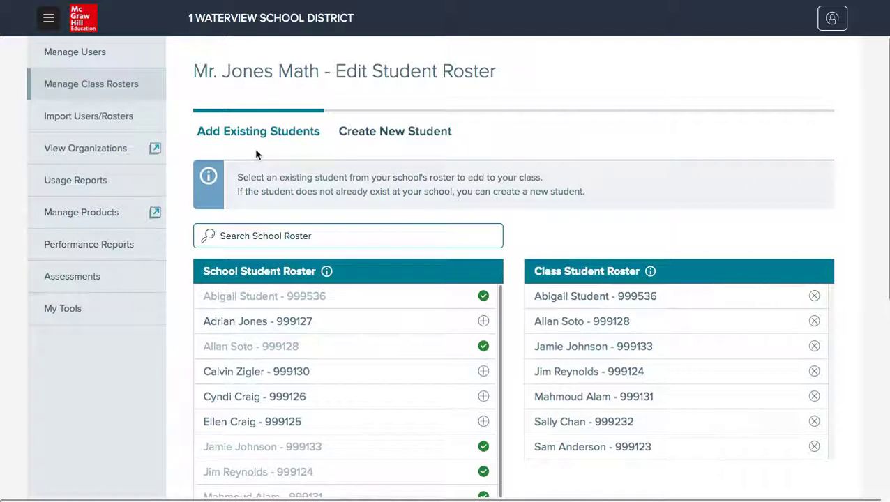
{"action": "scroll", "coordinate": [254, 156], "scroll_direction": "down", "scroll_amount": 1}
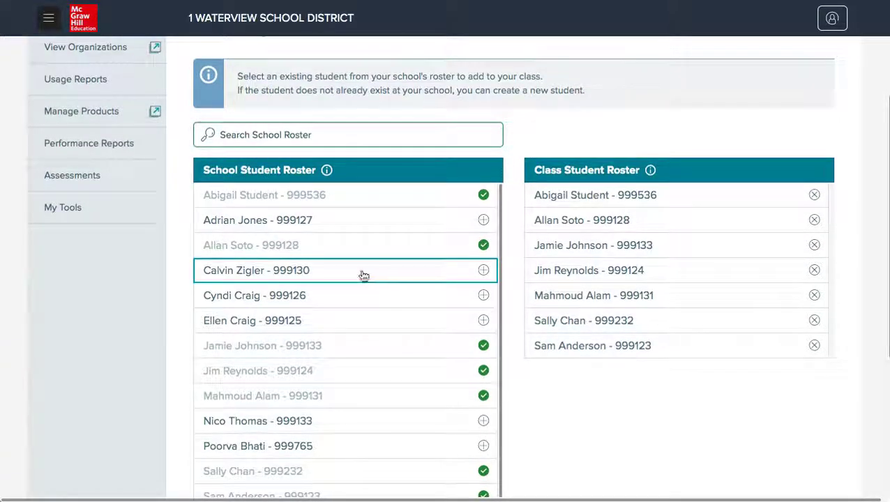
{"action": "left_click", "coordinate": [484, 271]}
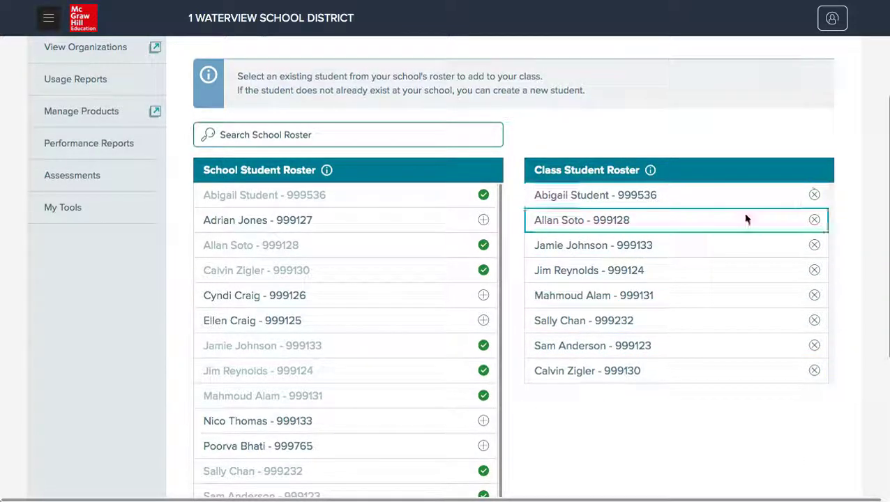
{"action": "left_click", "coordinate": [815, 246]}
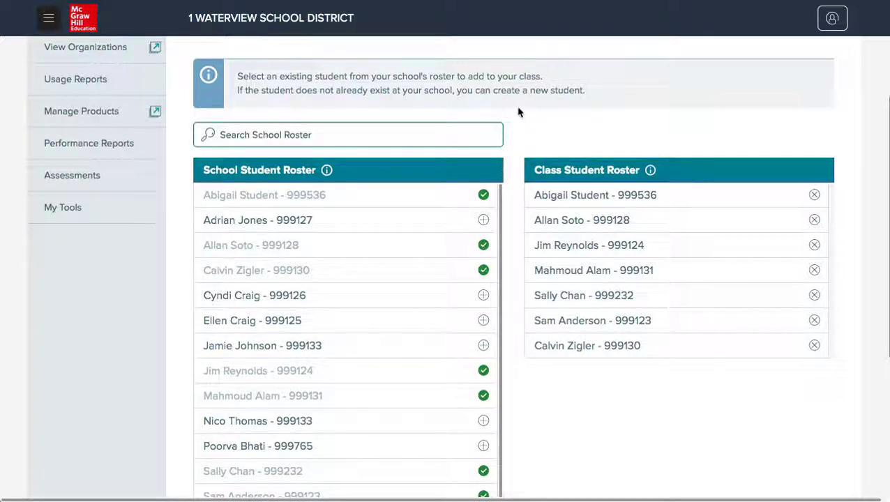
{"action": "scroll", "coordinate": [518, 113], "scroll_direction": "down", "scroll_amount": 1}
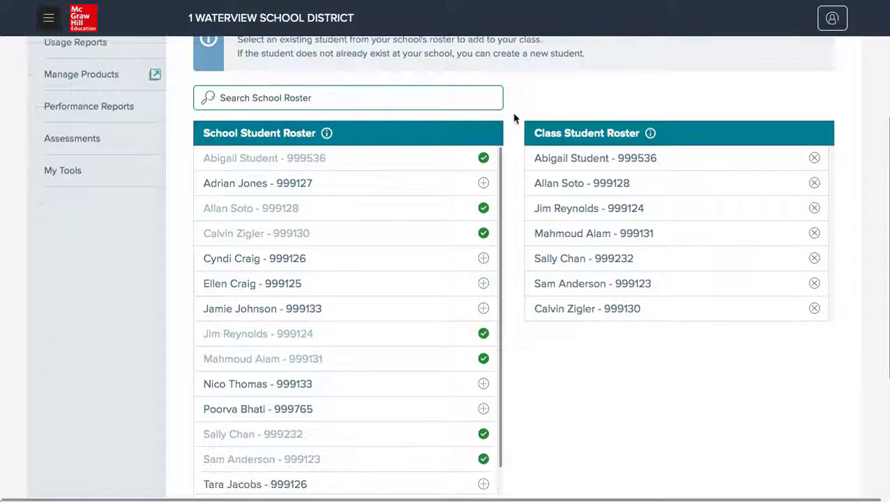
{"action": "left_click", "coordinate": [484, 183]}
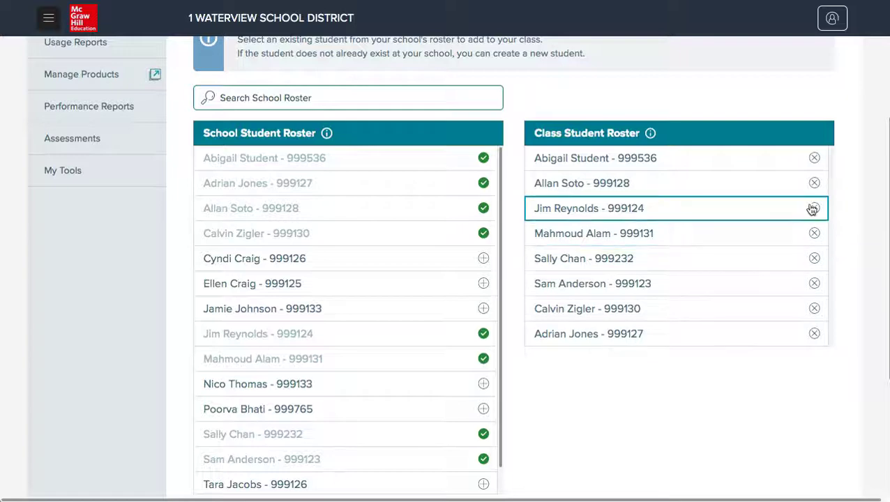
{"action": "left_click", "coordinate": [815, 234]}
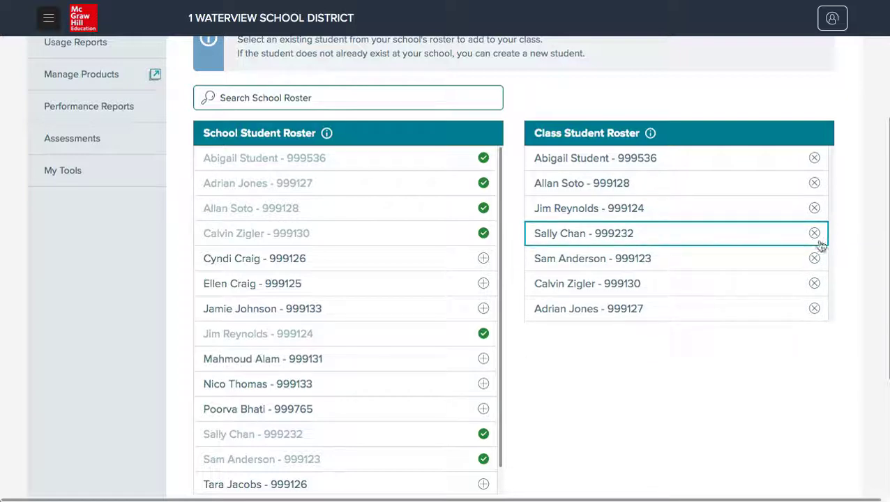
{"action": "scroll", "coordinate": [785, 377], "scroll_direction": "down", "scroll_amount": 5}
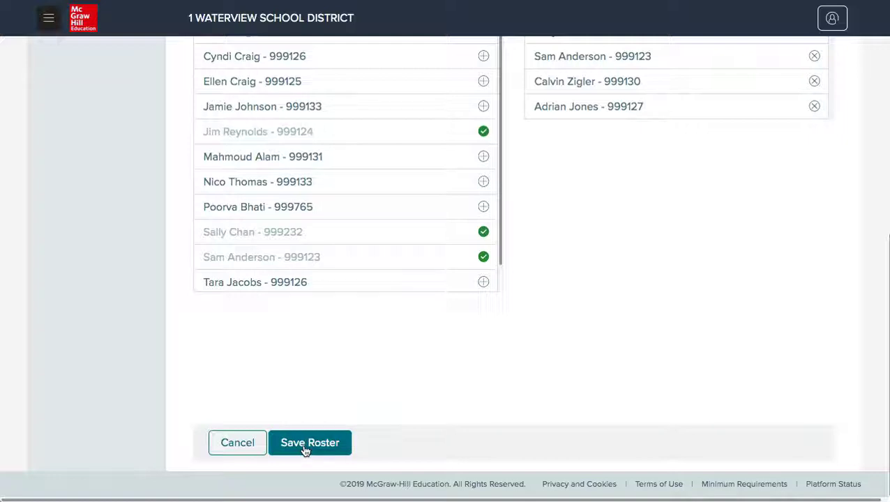
{"action": "left_click", "coordinate": [305, 444]}
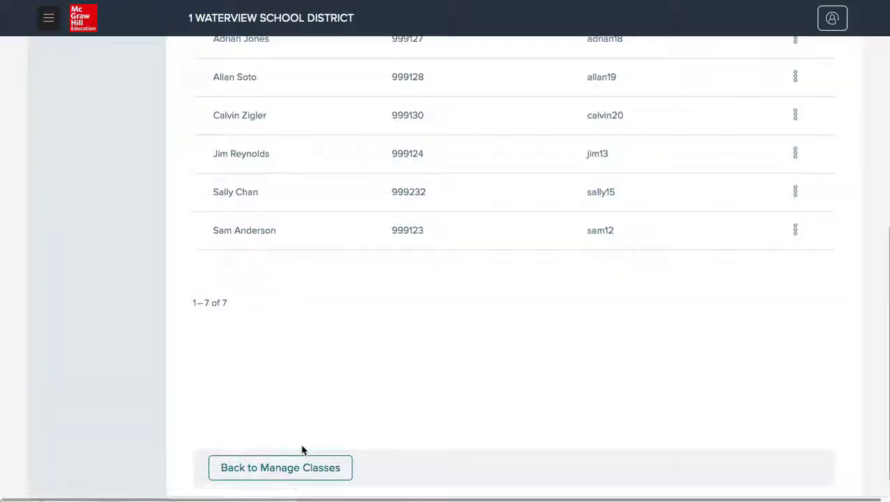
- Switch the Mr. Jones Math roster view to the Teachers tab
{"action": "scroll", "coordinate": [303, 447], "scroll_direction": "up", "scroll_amount": 3}
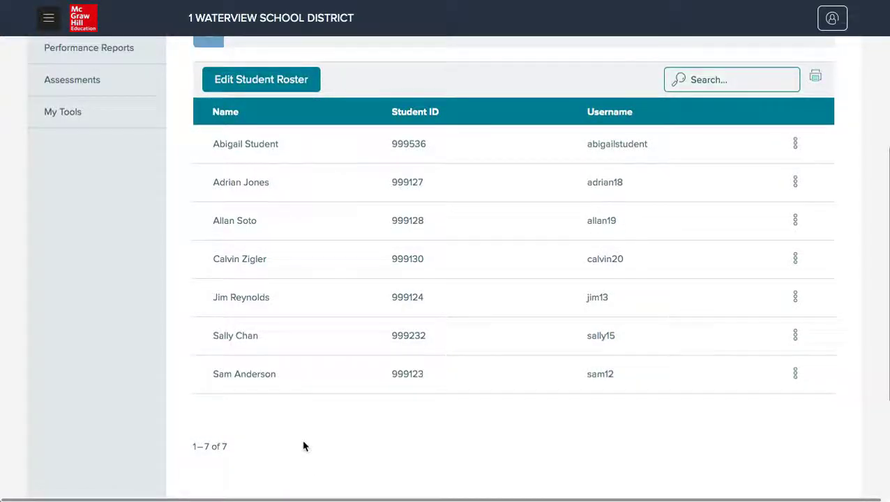
{"action": "scroll", "coordinate": [303, 447], "scroll_direction": "up", "scroll_amount": 3}
{"action": "left_click", "coordinate": [217, 133]}
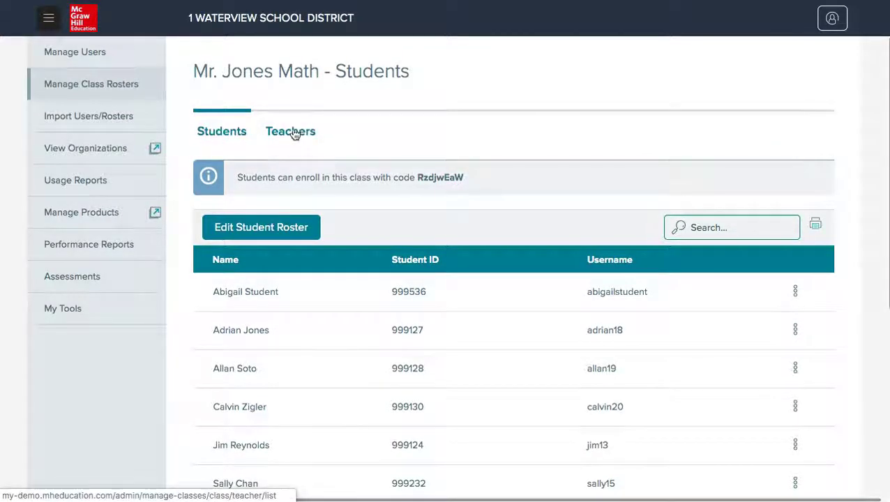
{"action": "left_click", "coordinate": [294, 133]}
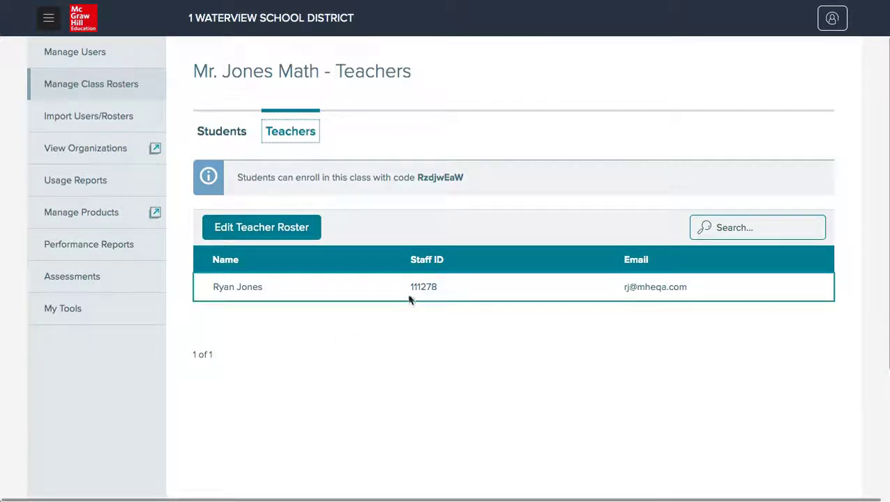
- Add the first school-roster teacher to the class and save the teacher roster
{"action": "left_click", "coordinate": [255, 229]}
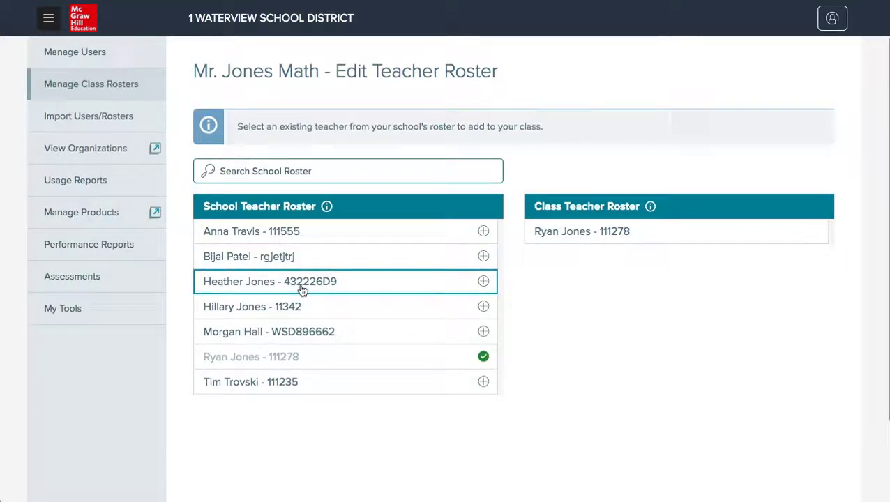
{"action": "left_click", "coordinate": [326, 234]}
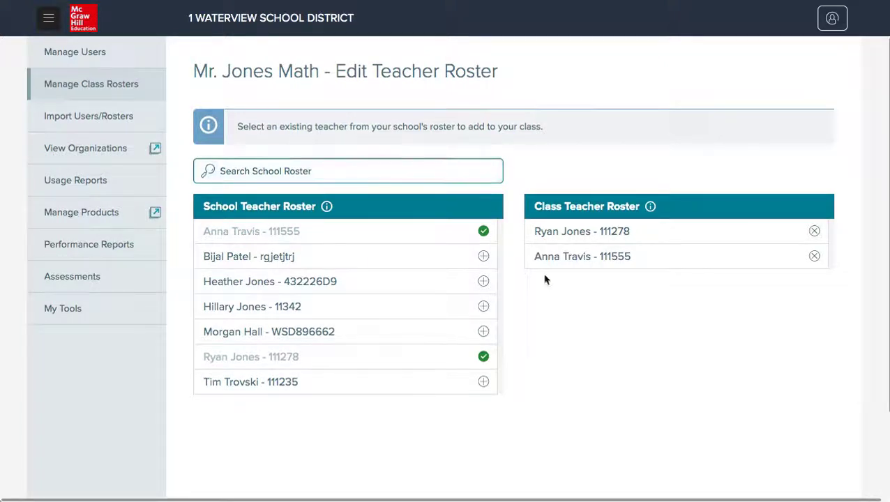
{"action": "scroll", "coordinate": [518, 395], "scroll_direction": "down", "scroll_amount": 3}
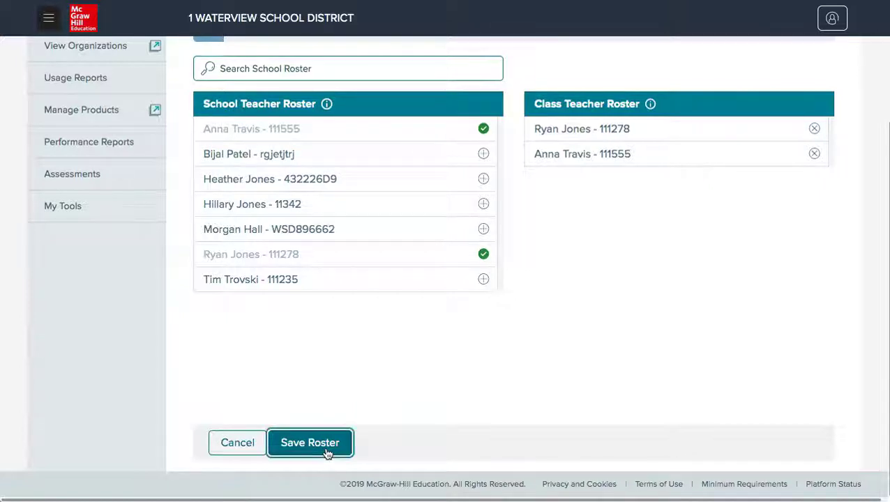
{"action": "left_click", "coordinate": [328, 452]}
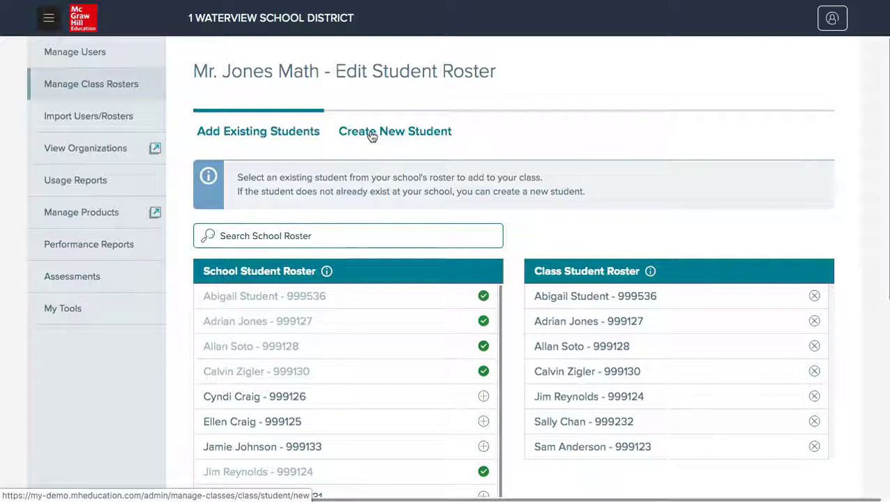
- Start a new student record and enter the student ID, first name and last name
{"action": "left_click", "coordinate": [423, 133]}
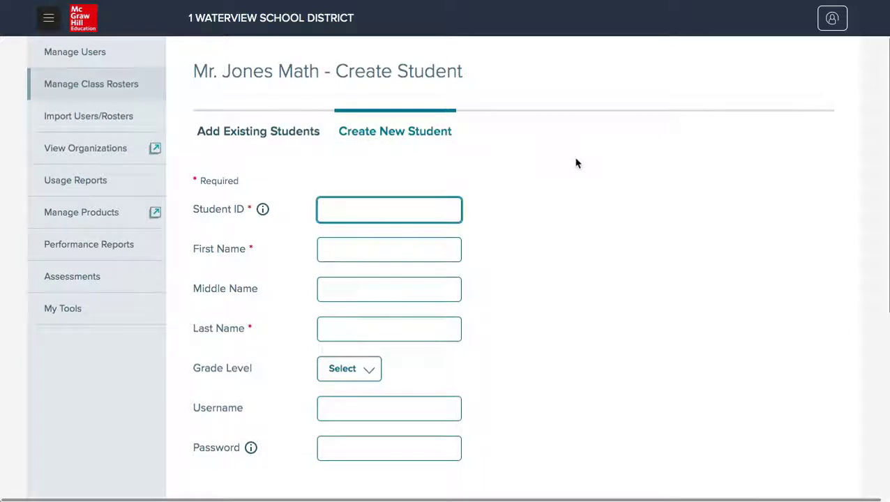
{"action": "key", "text": "Tab"}
{"action": "key", "text": "Tab"}
{"action": "key", "text": "Tab"}
{"action": "key", "text": "Tab"}
- Set the new student's grade level to 3rd Grade and create the record
{"action": "scroll", "coordinate": [375, 290], "scroll_direction": "down", "scroll_amount": 1}
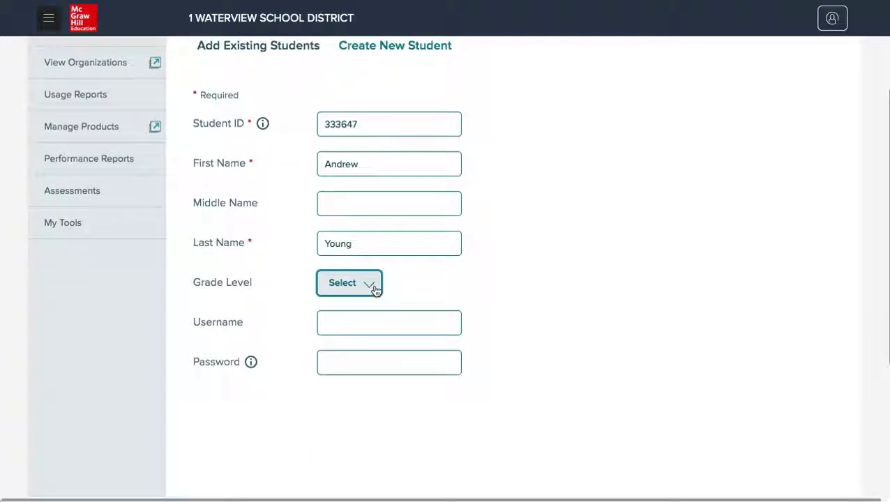
{"action": "left_click", "coordinate": [376, 290]}
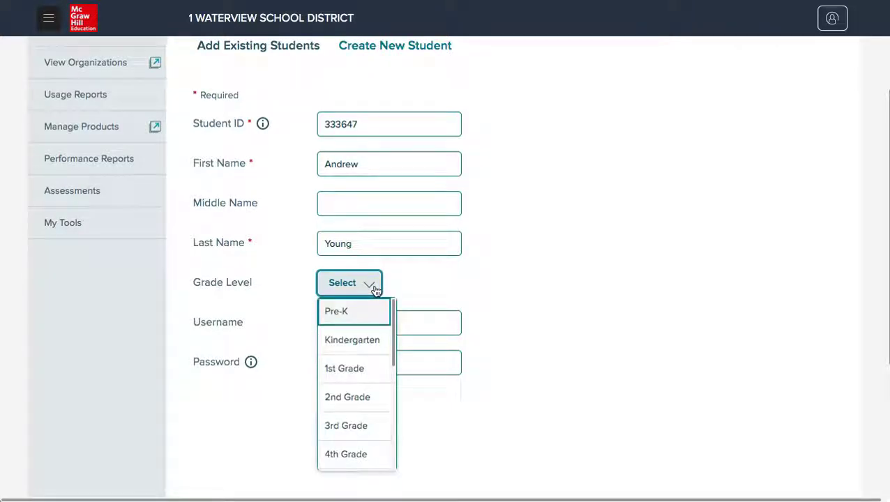
{"action": "left_click", "coordinate": [391, 431]}
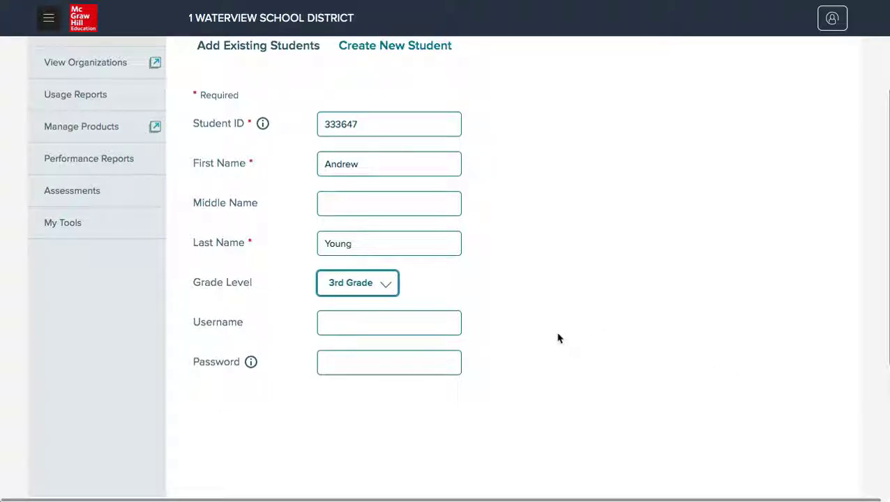
{"action": "scroll", "coordinate": [559, 338], "scroll_direction": "down", "scroll_amount": 2}
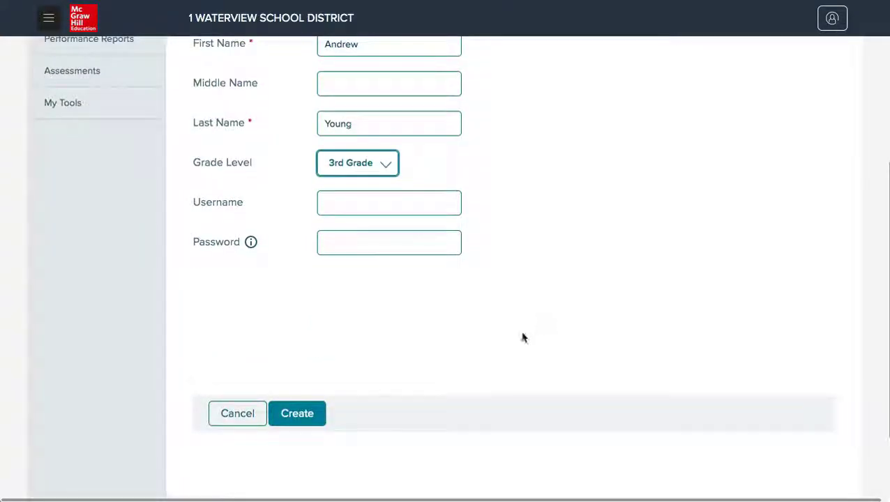
{"action": "left_click", "coordinate": [310, 423]}
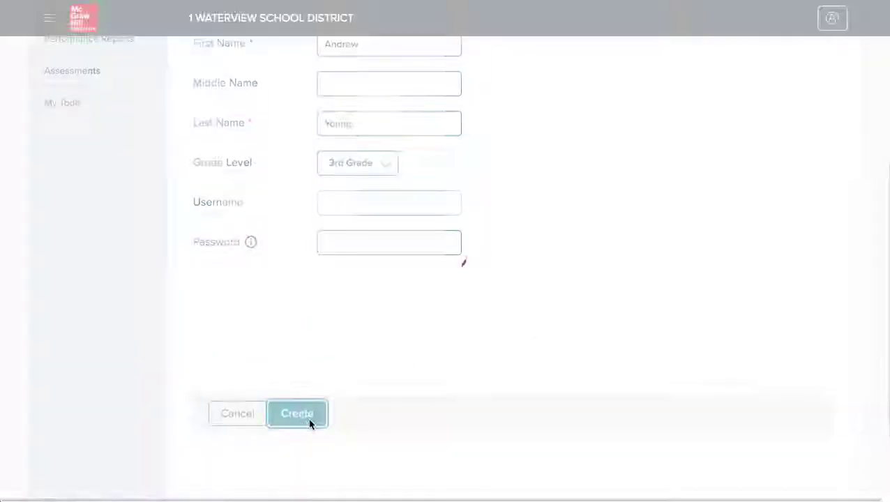